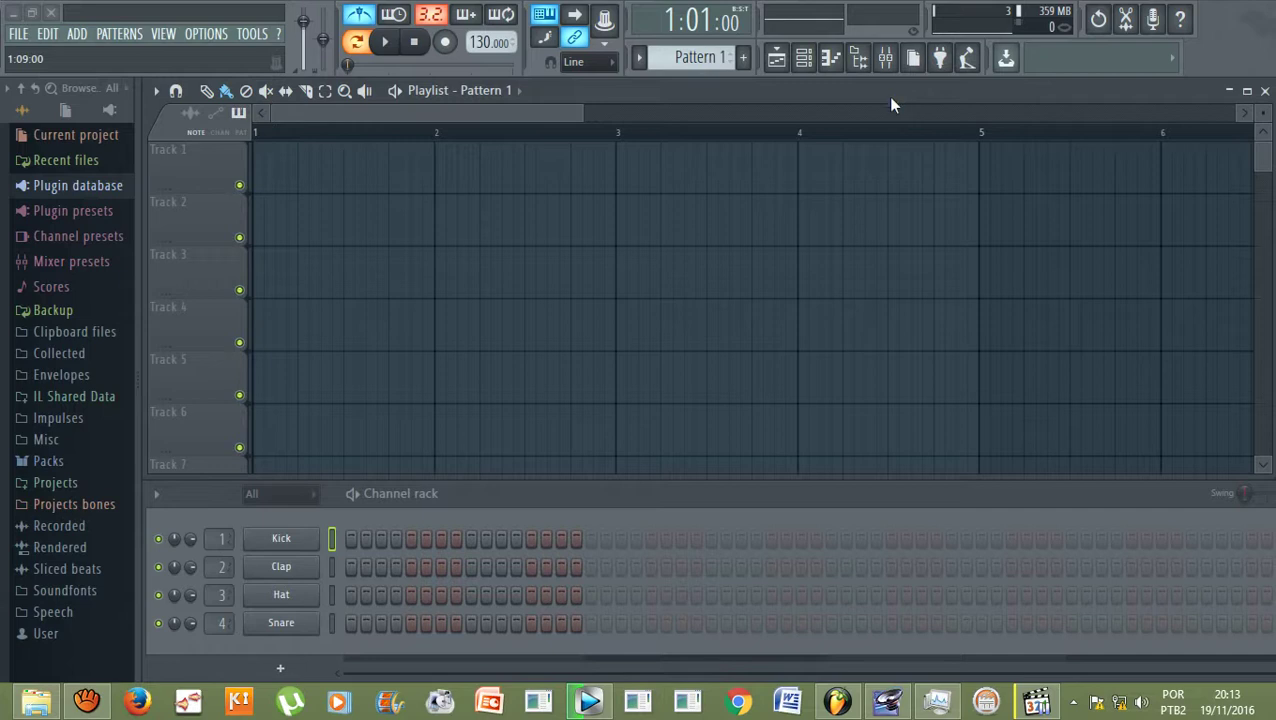
# Move the channel rack up over the playlist and set the project tempo to 85 BPM
pyautogui.moveTo(426, 482); pyautogui.dragTo(434, 296)
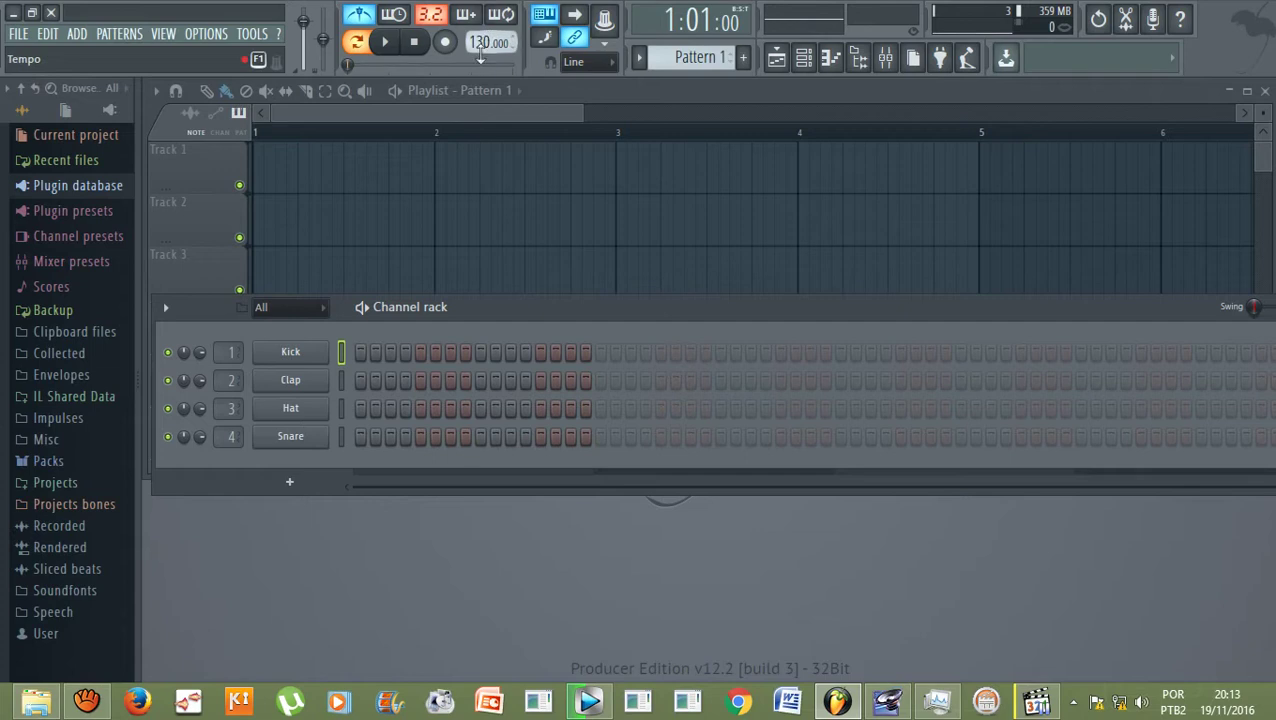
pyautogui.scroll(-5, 477, 40)
pyautogui.scroll(-15, 477, 40)
pyautogui.scroll(-14, 474, 41)
pyautogui.scroll(-5, 474, 41)
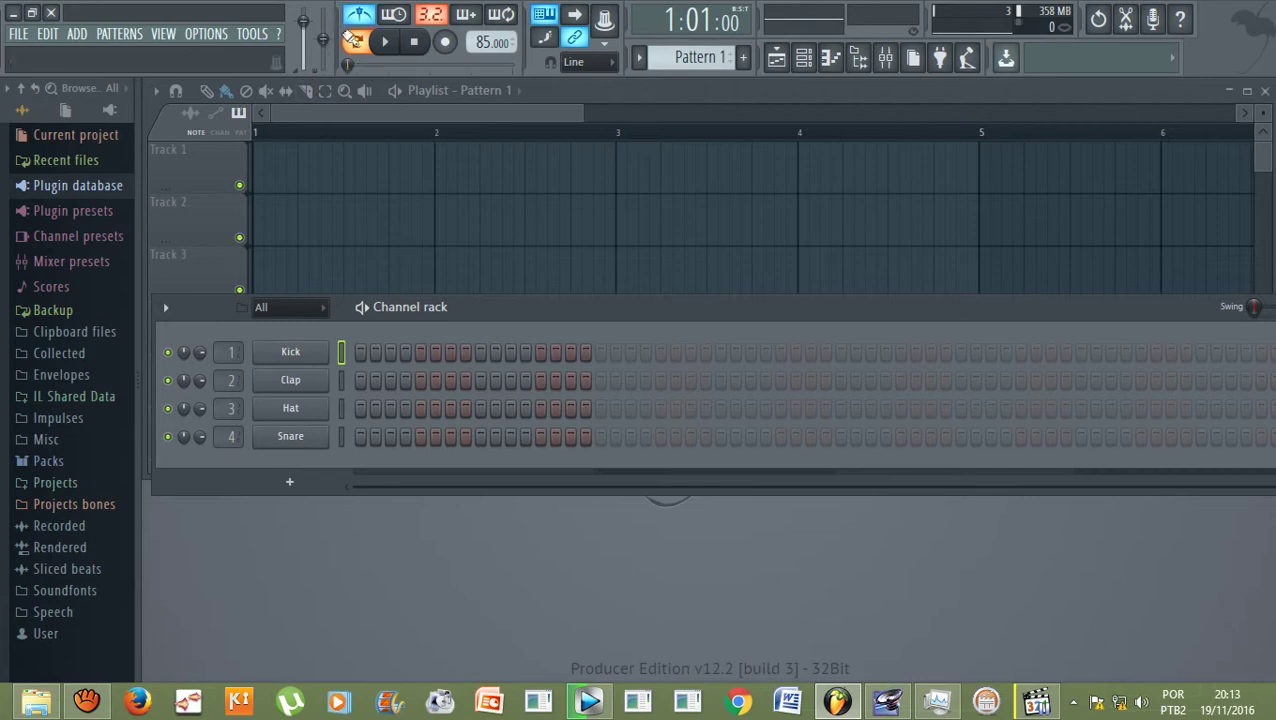
# Play the empty pattern with the metronome on to hear the tempo, and stop playback
pyautogui.click(359, 16)
pyautogui.click(360, 15)
pyautogui.click(388, 45)
pyautogui.click(414, 44)
pyautogui.click(388, 45)
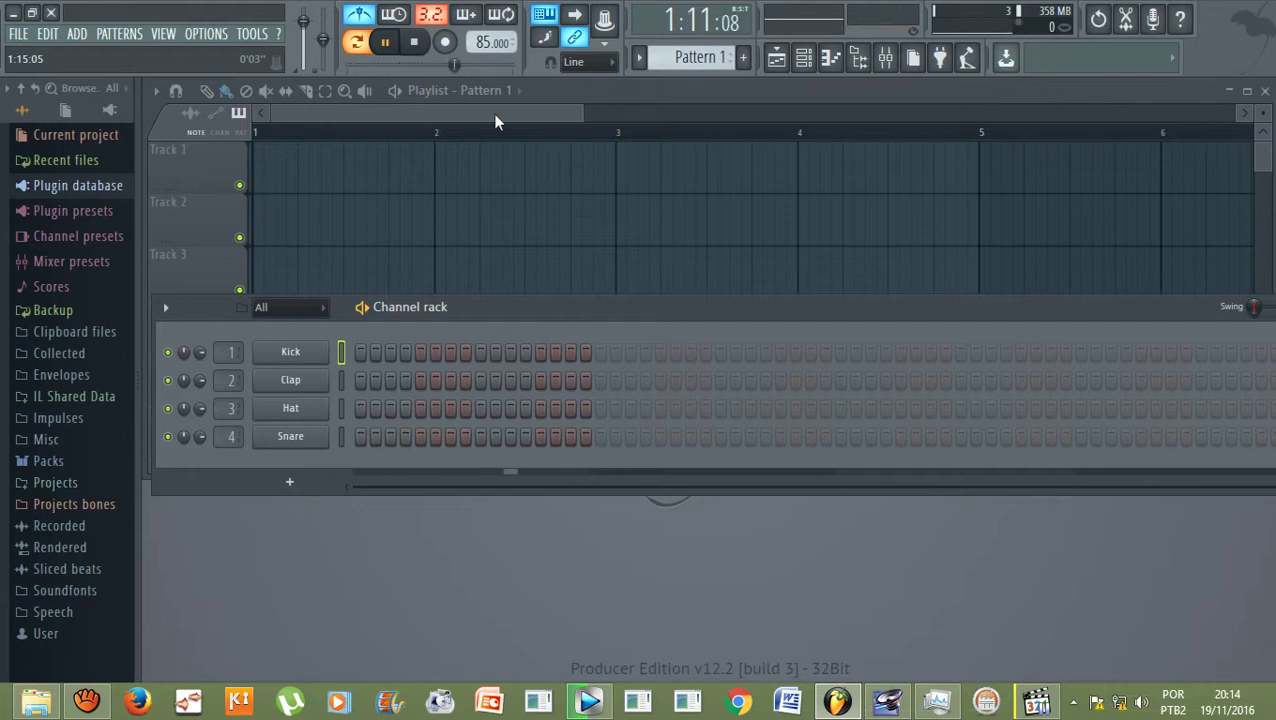
pyautogui.click(417, 43)
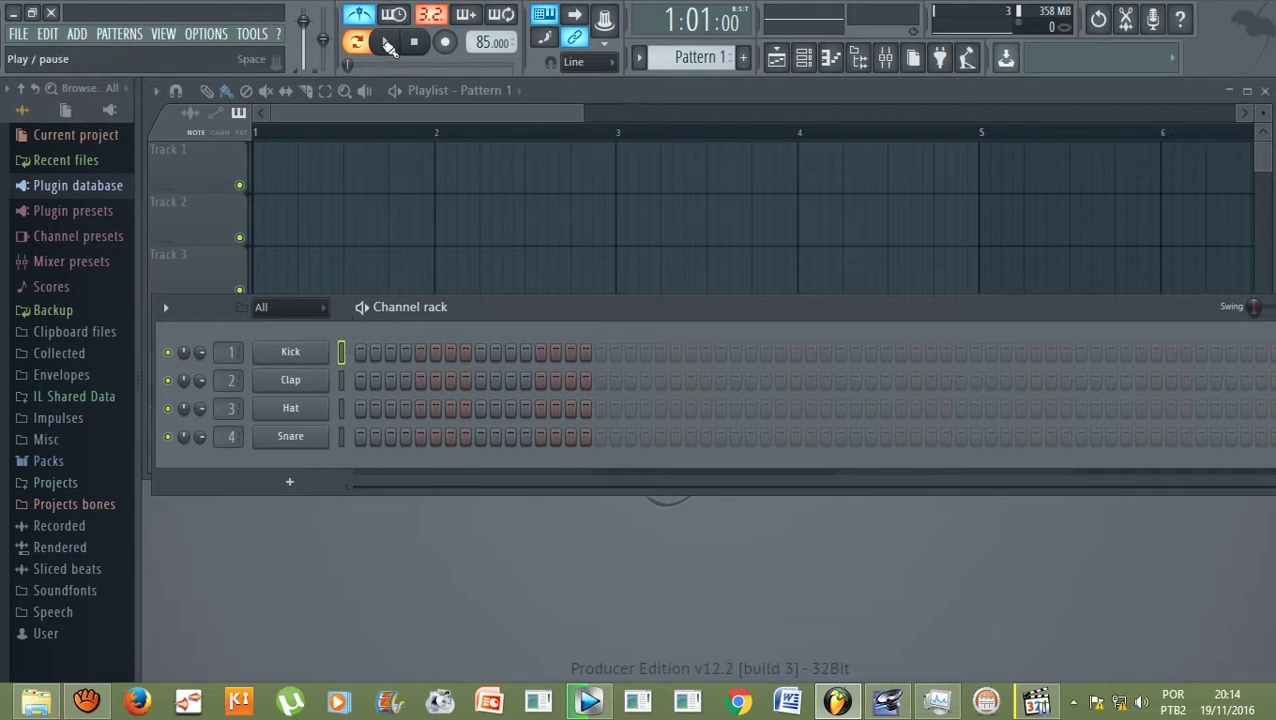
# Add Kick hits on steps 1, 4, 9 and 12 and play the pattern from the start
pyautogui.click(386, 44)
pyautogui.click(386, 44)
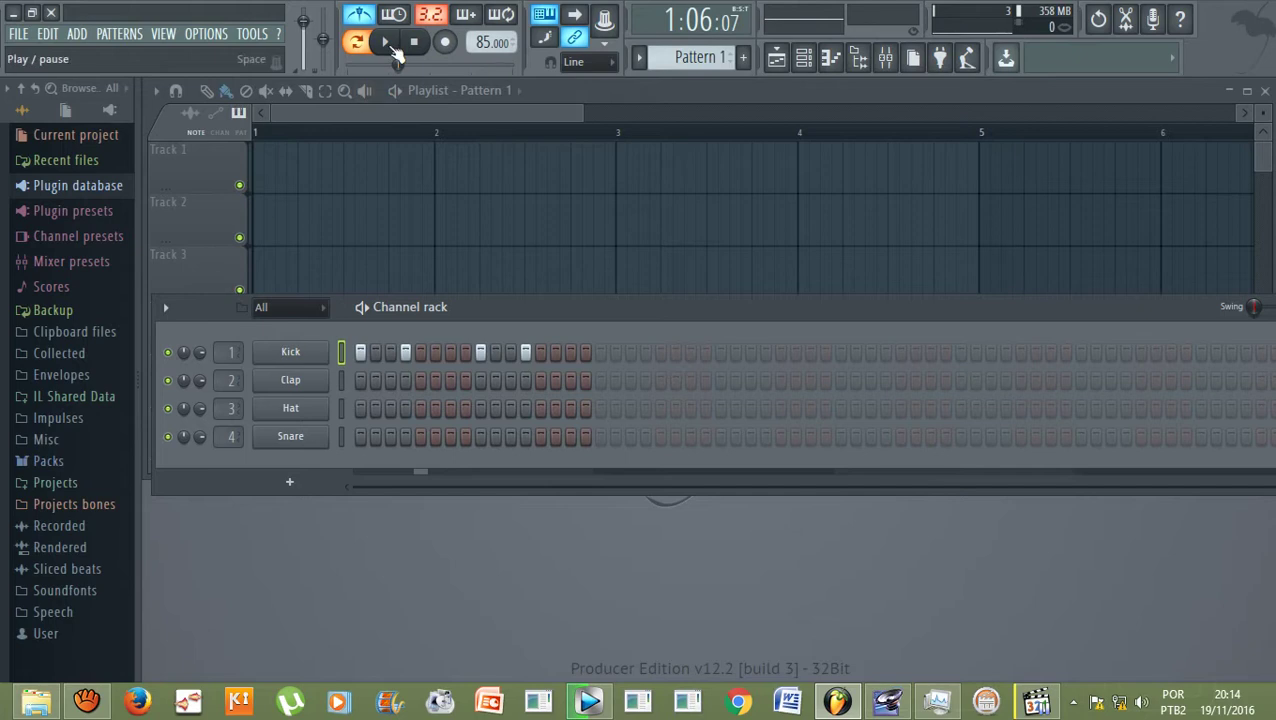
pyautogui.click(386, 43)
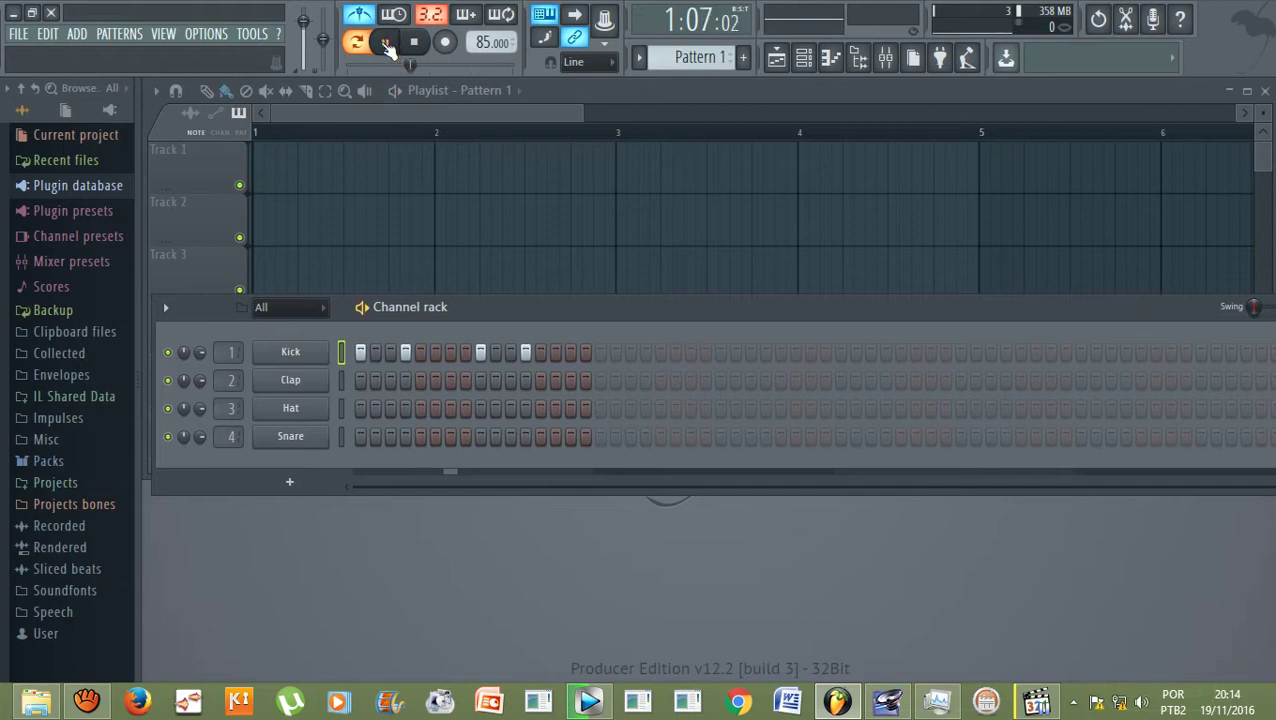
pyautogui.click(388, 43)
pyautogui.click(416, 45)
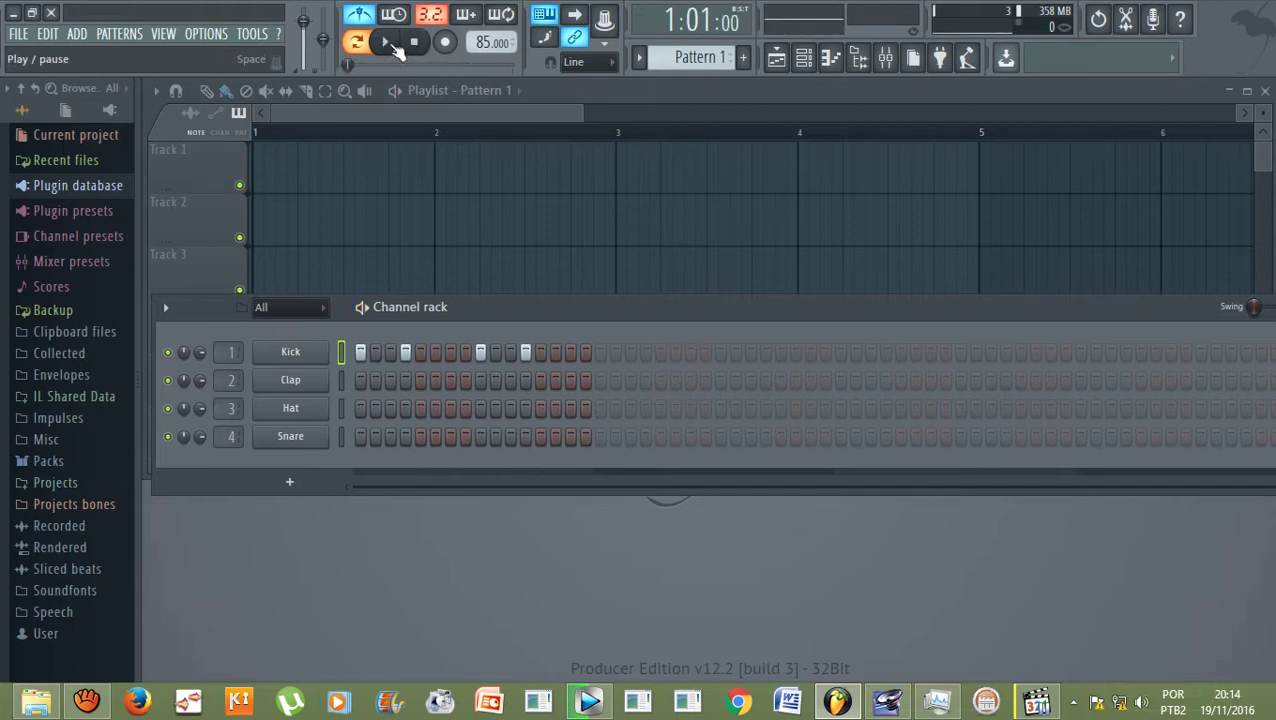
pyautogui.click(385, 42)
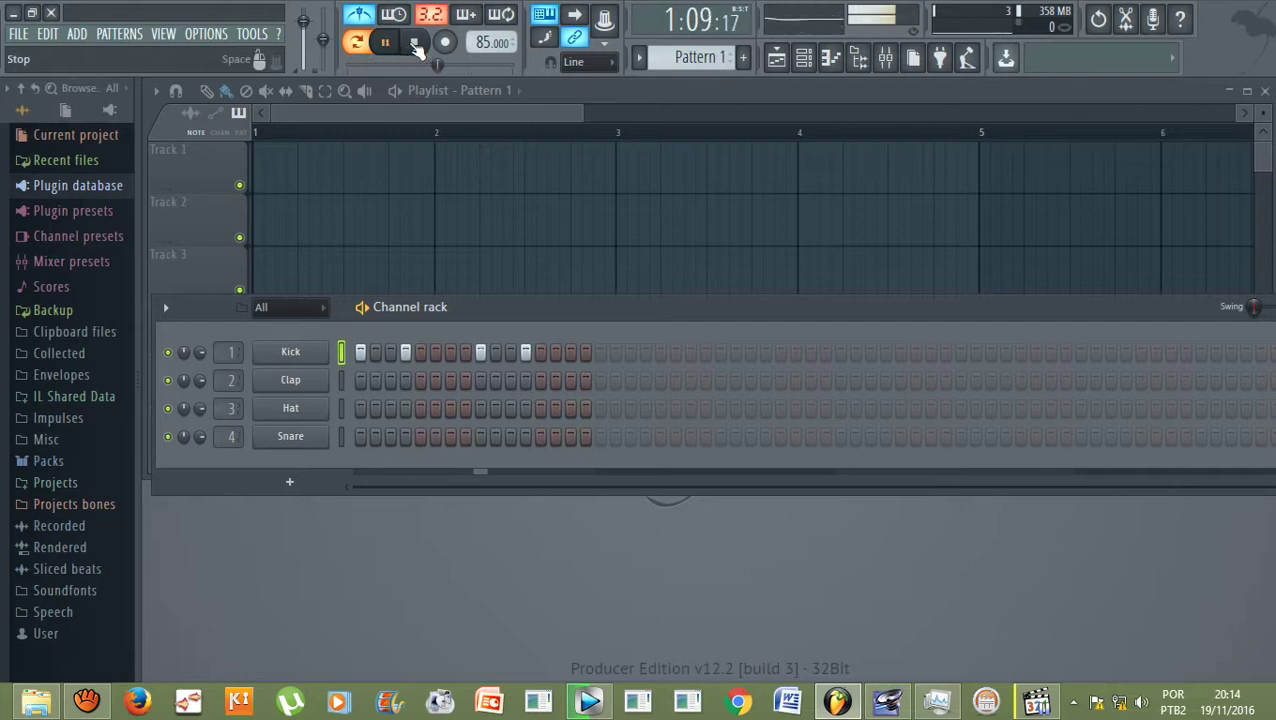
pyautogui.click(414, 42)
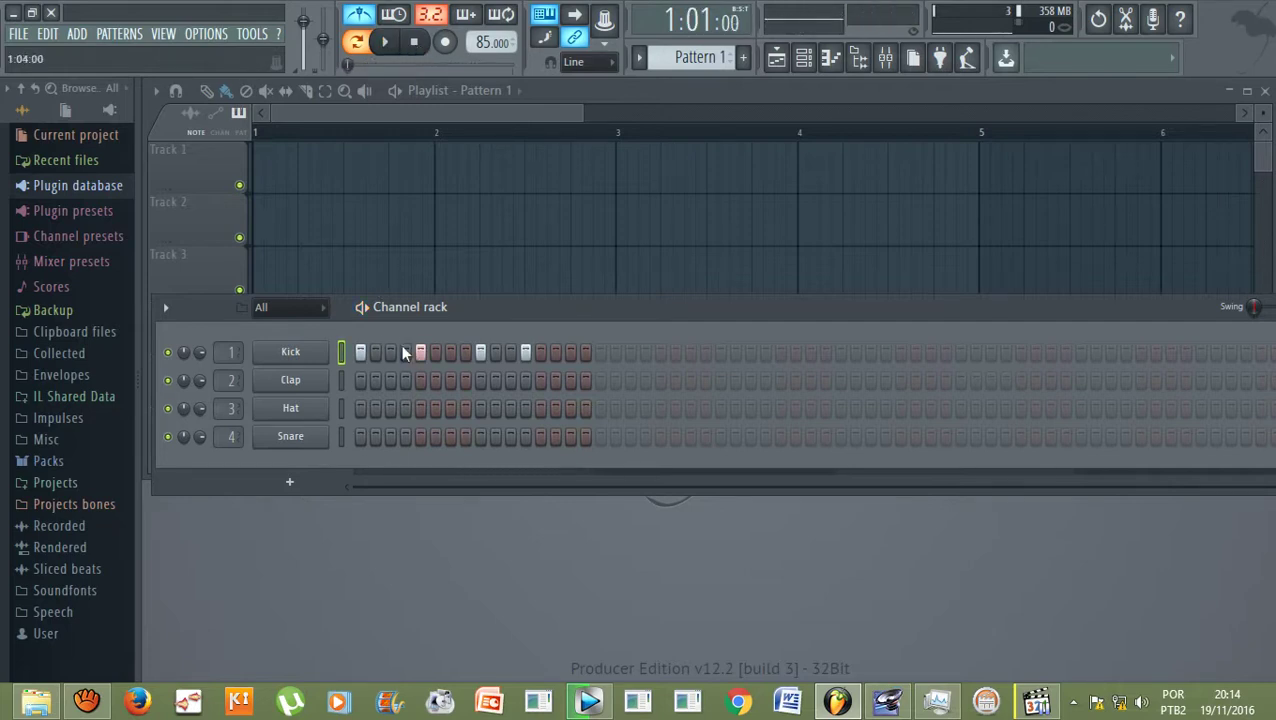
# Move the Kick hits on steps 4 and 12 to steps 5 and 13, and play the pattern back
pyautogui.click(385, 42)
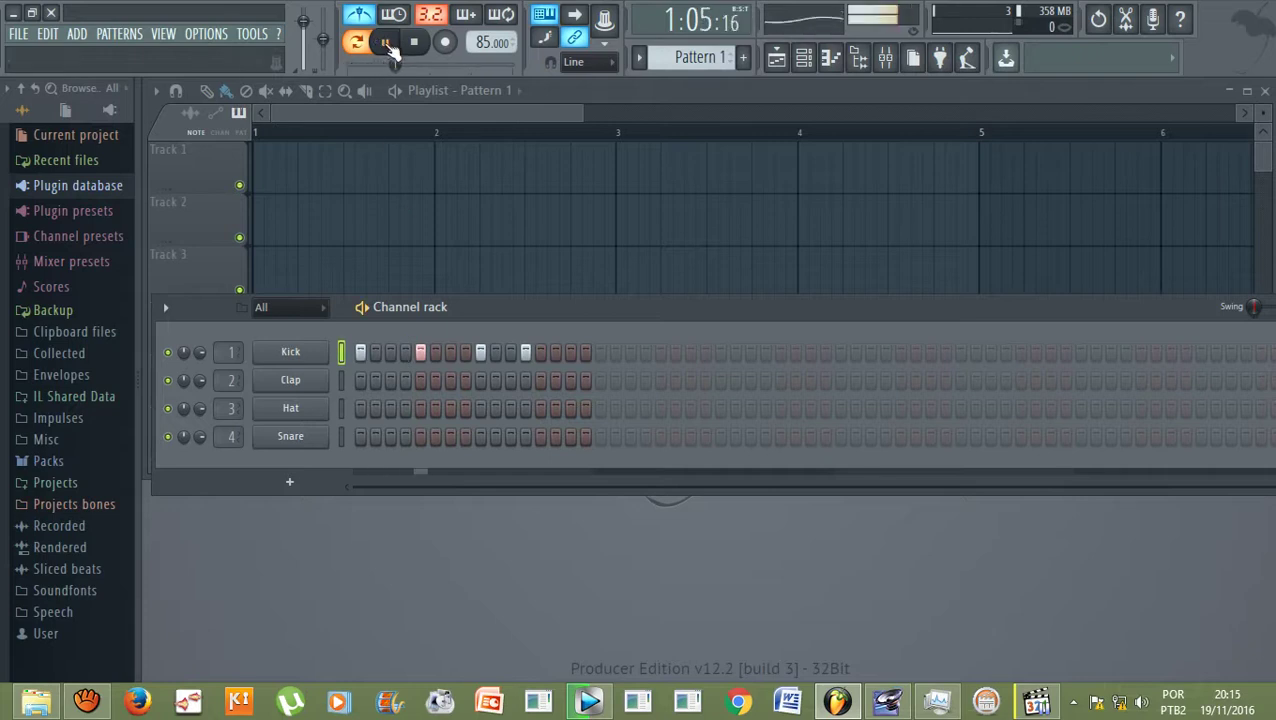
pyautogui.click(526, 352)
pyautogui.click(541, 352)
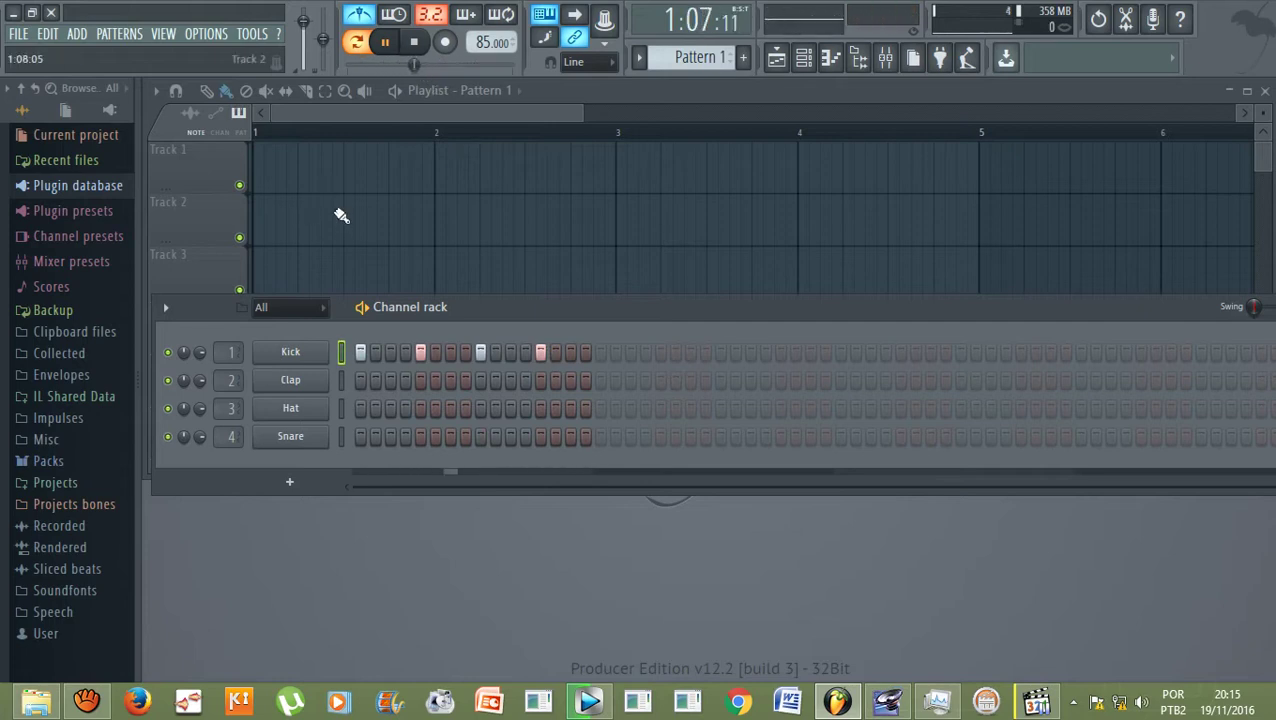
pyautogui.click(416, 43)
pyautogui.click(389, 42)
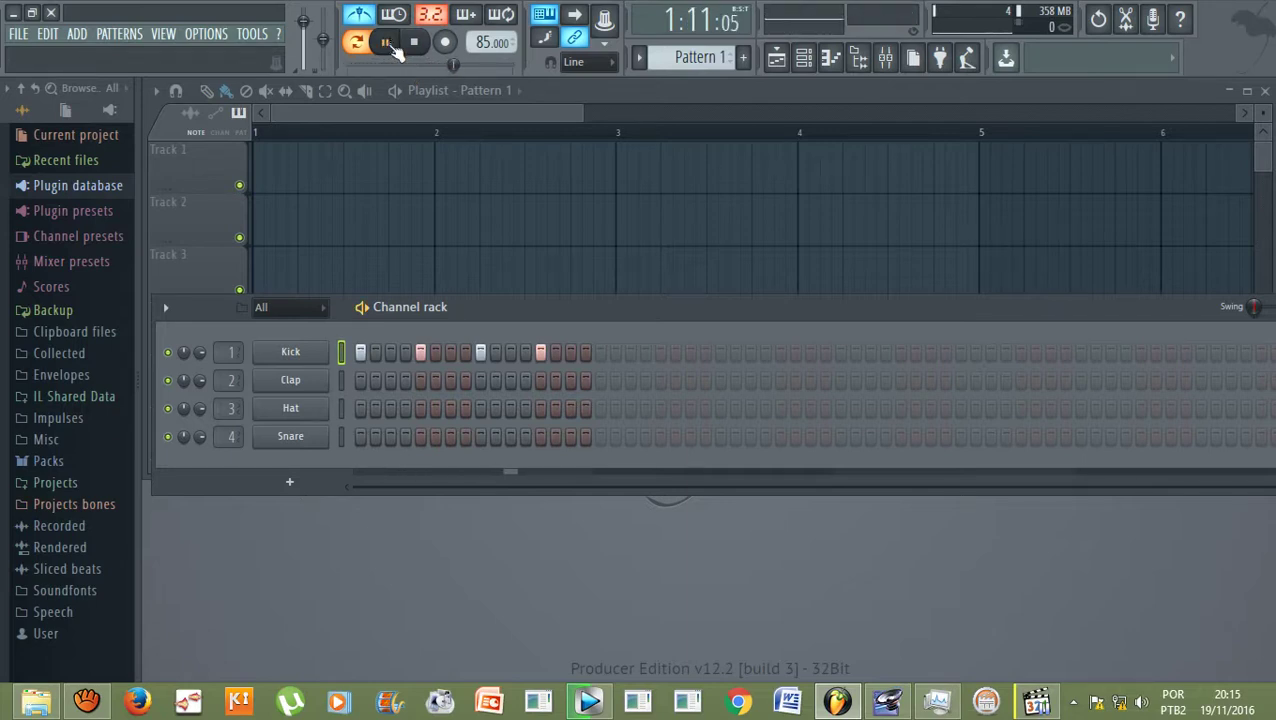
pyautogui.press('space')
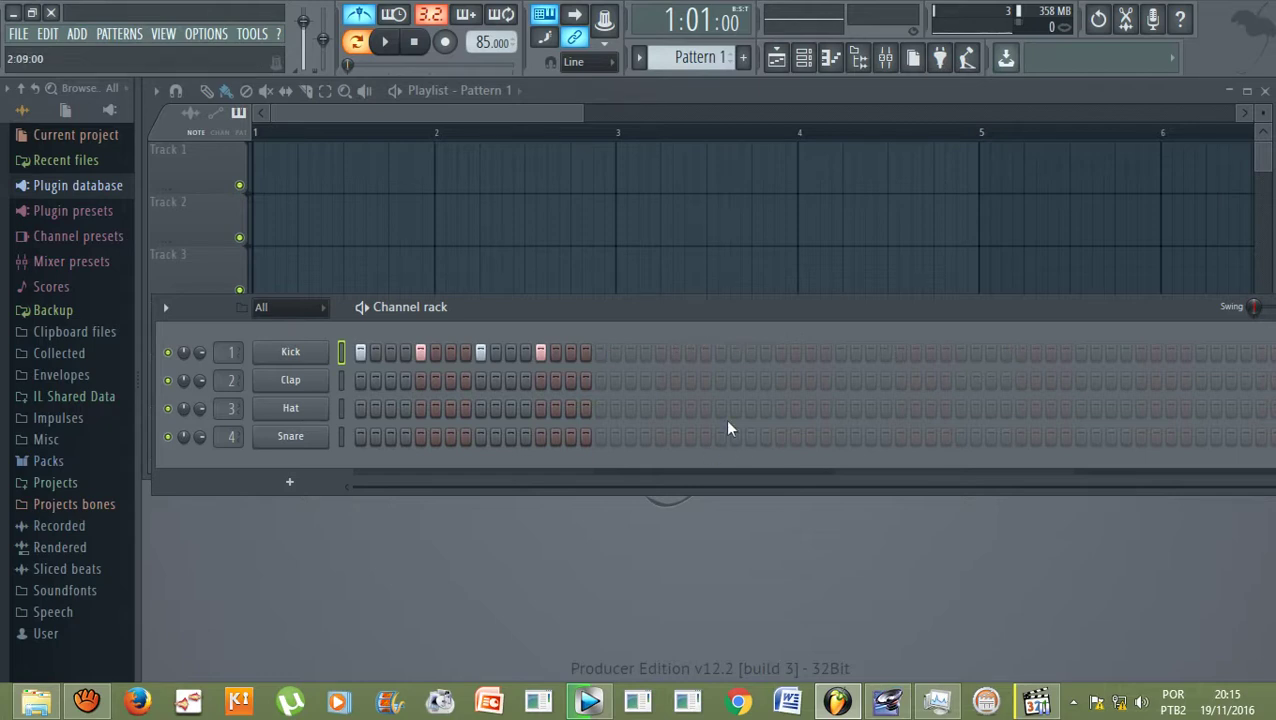
# Extend the Kick pattern into the second bar with hits on steps 17, 19, 21, 23 and 25 while listening to playback
pyautogui.click(600, 351)
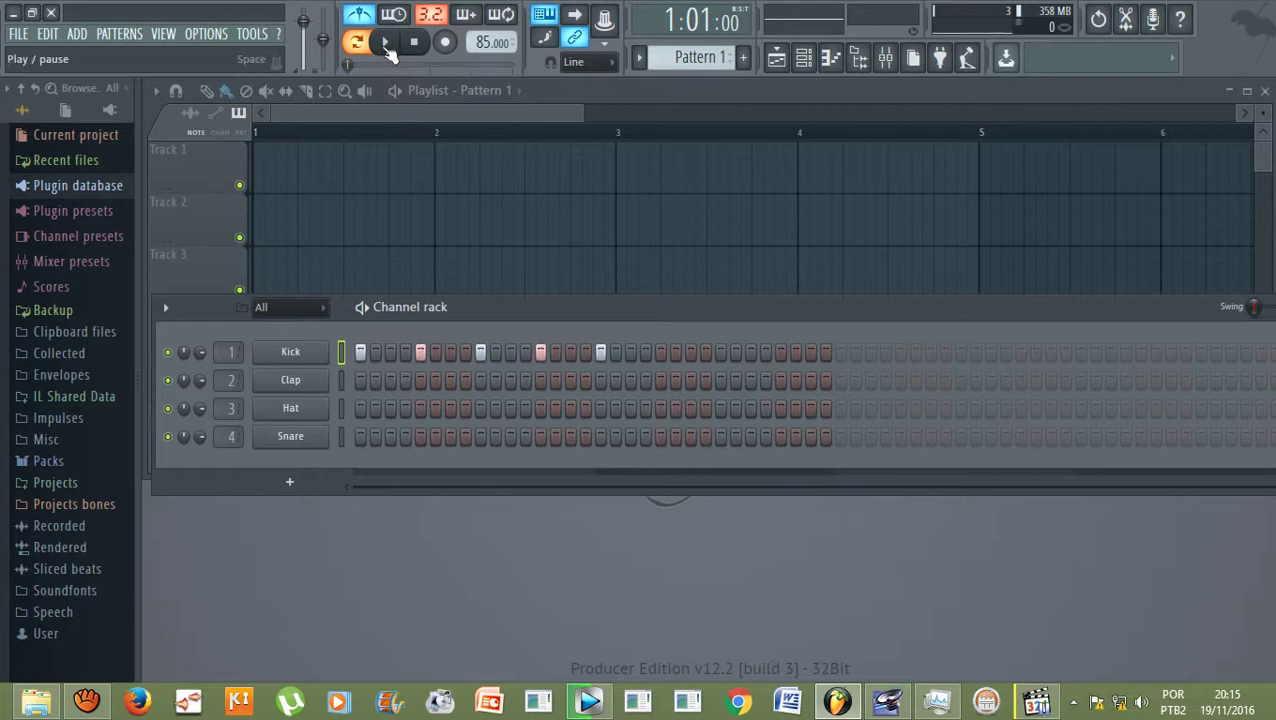
pyautogui.click(388, 44)
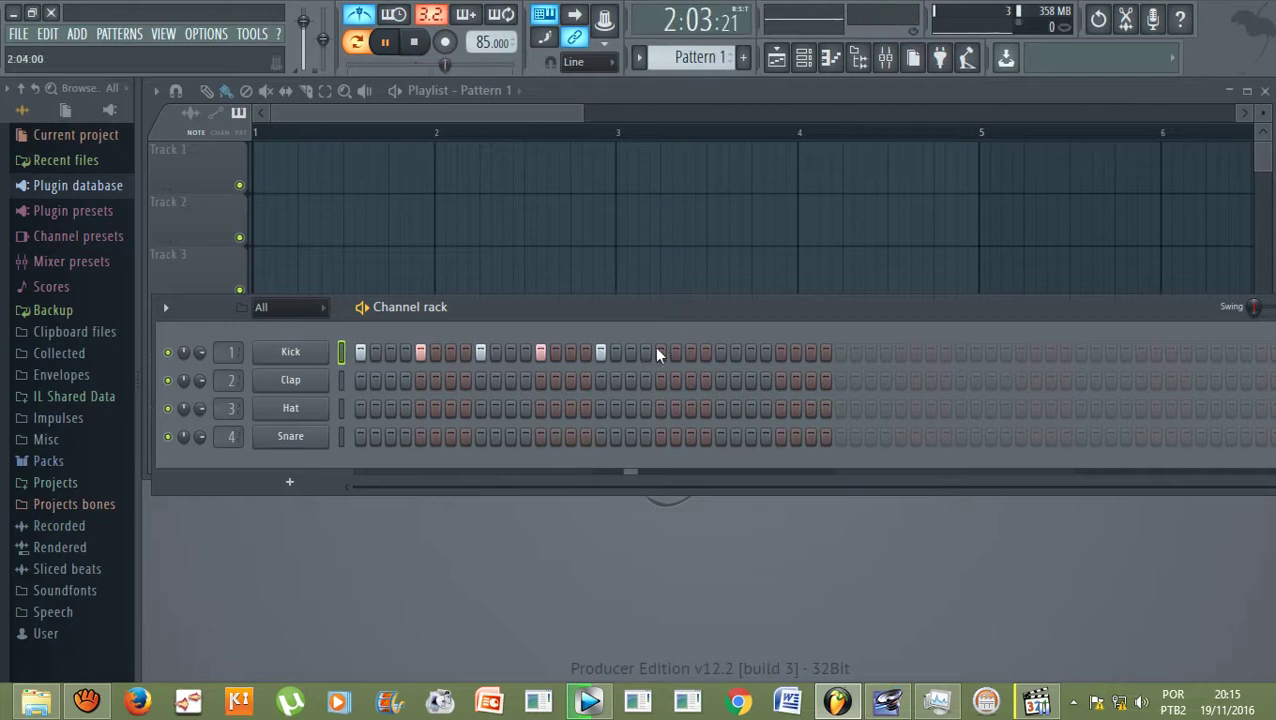
pyautogui.click(413, 41)
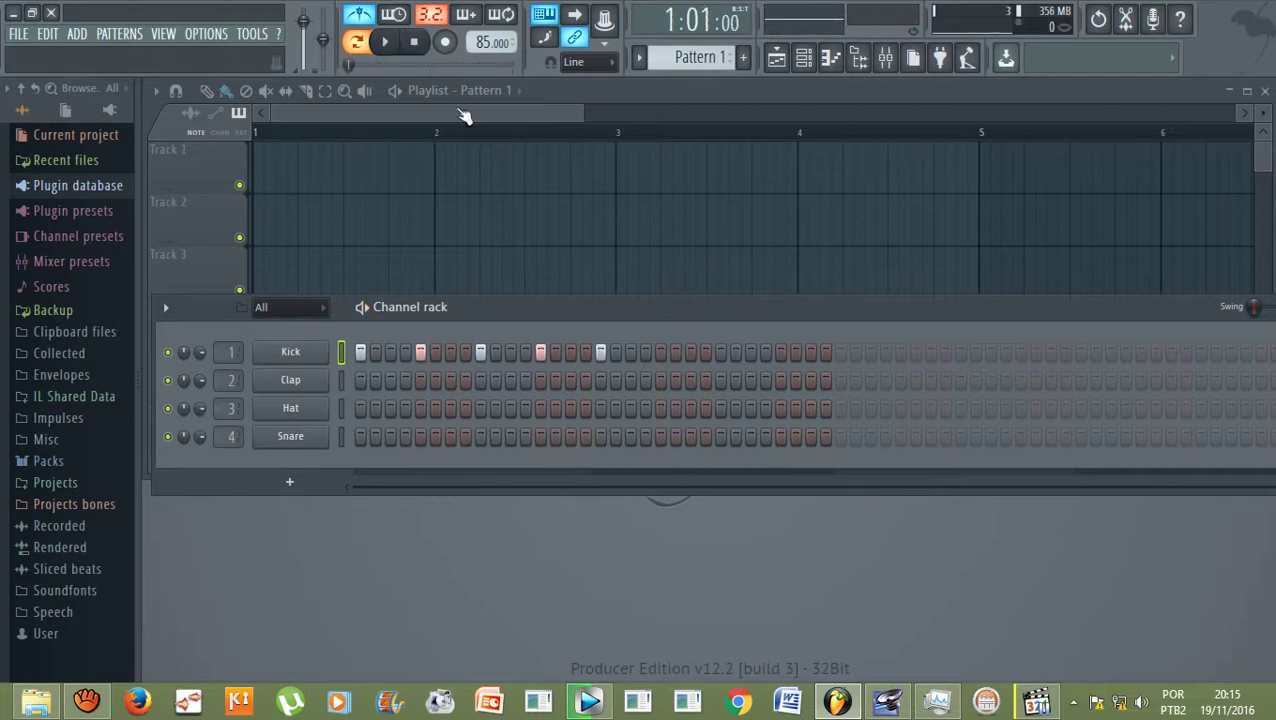
pyautogui.click(384, 41)
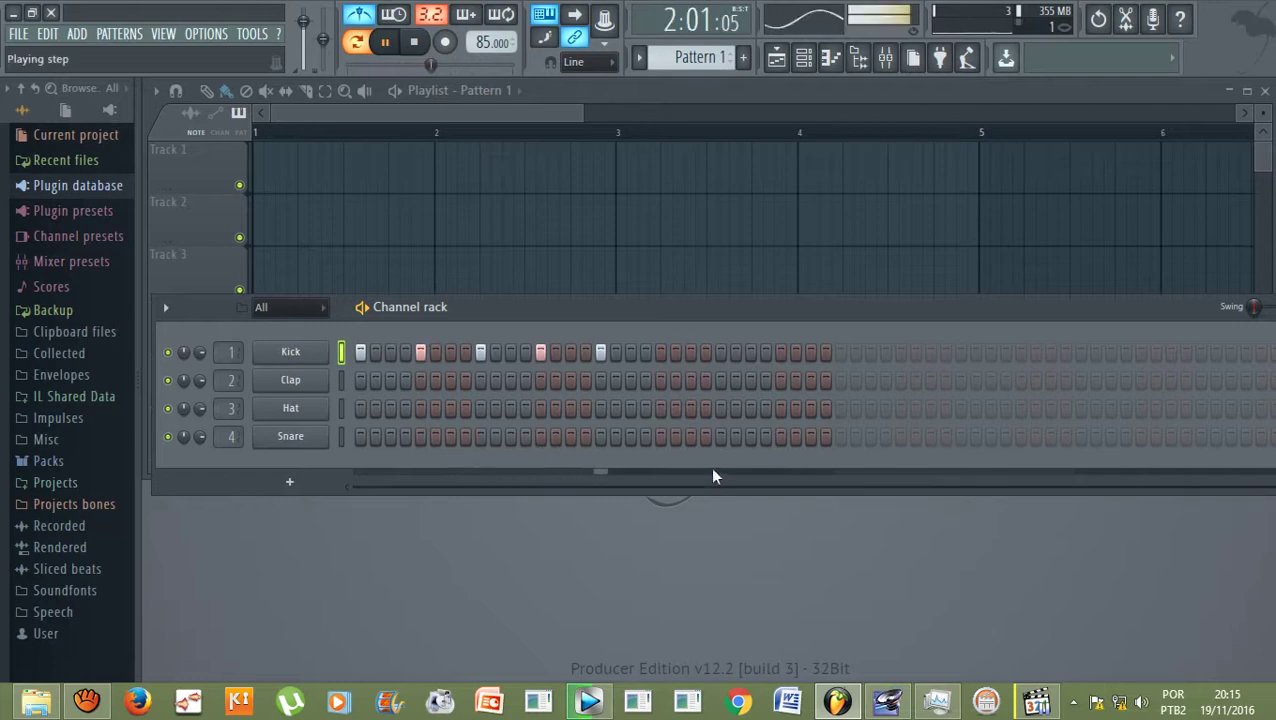
pyautogui.click(629, 352)
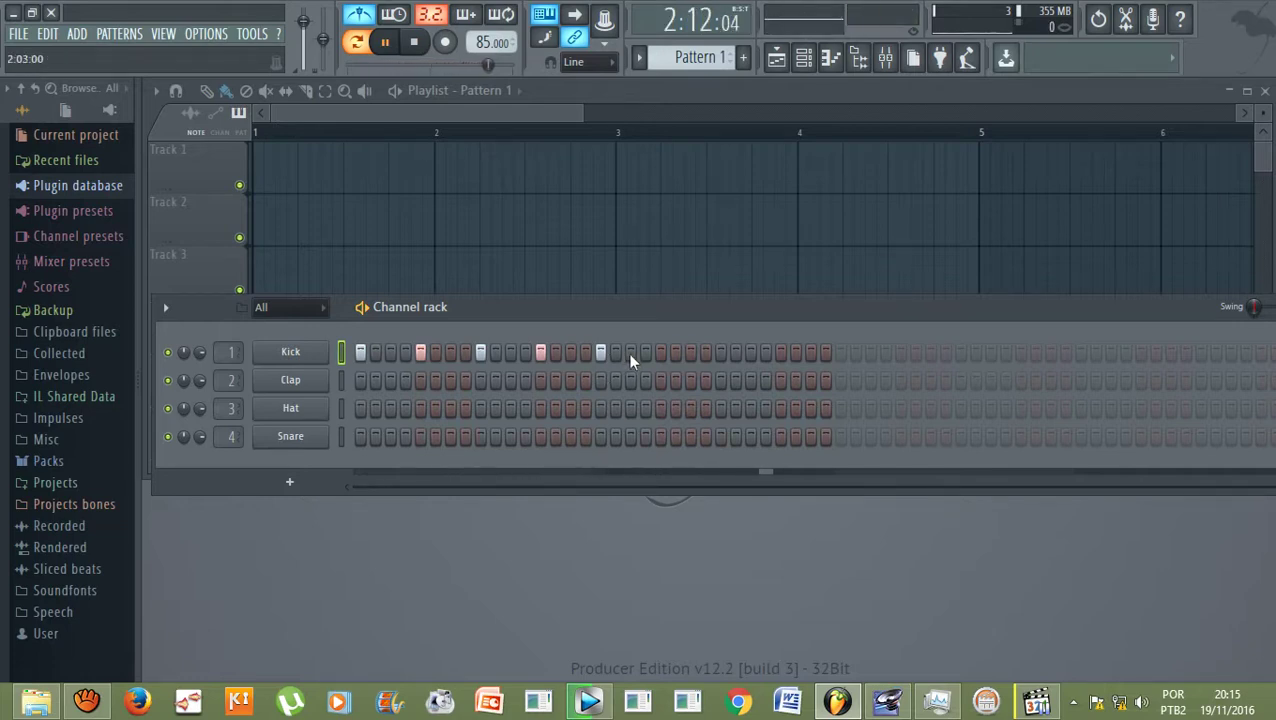
pyautogui.click(660, 352)
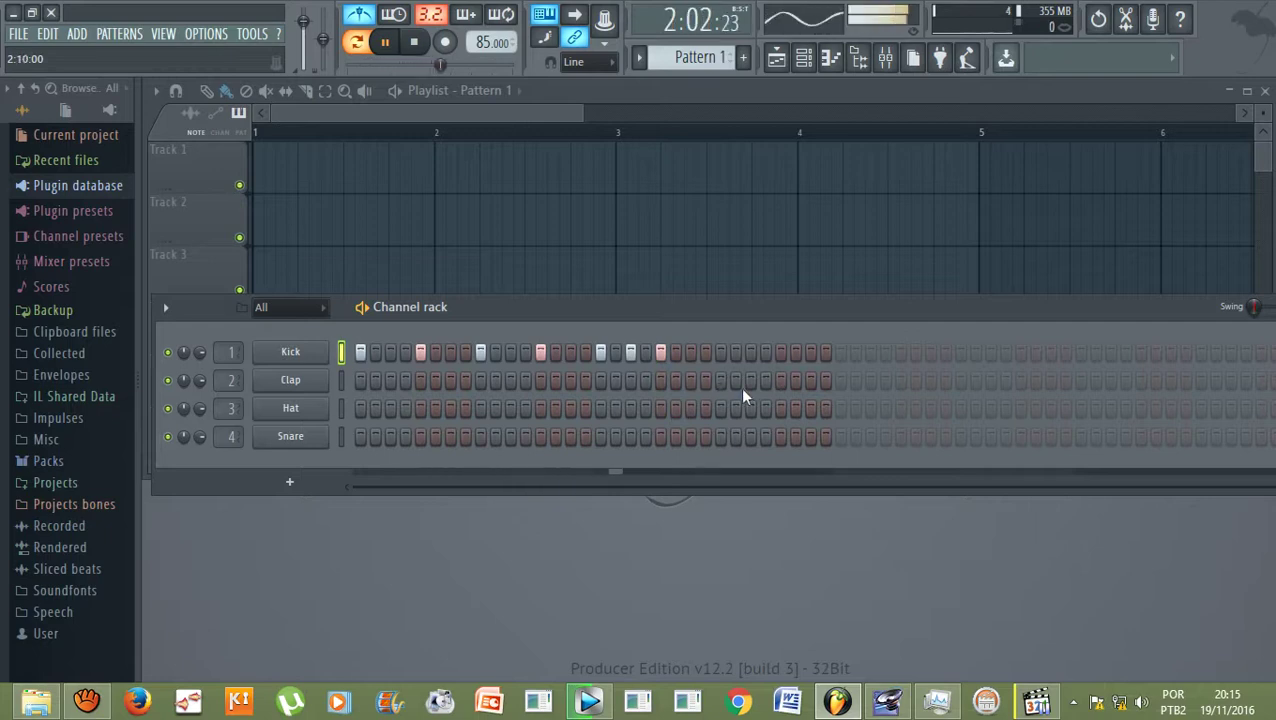
pyautogui.click(690, 352)
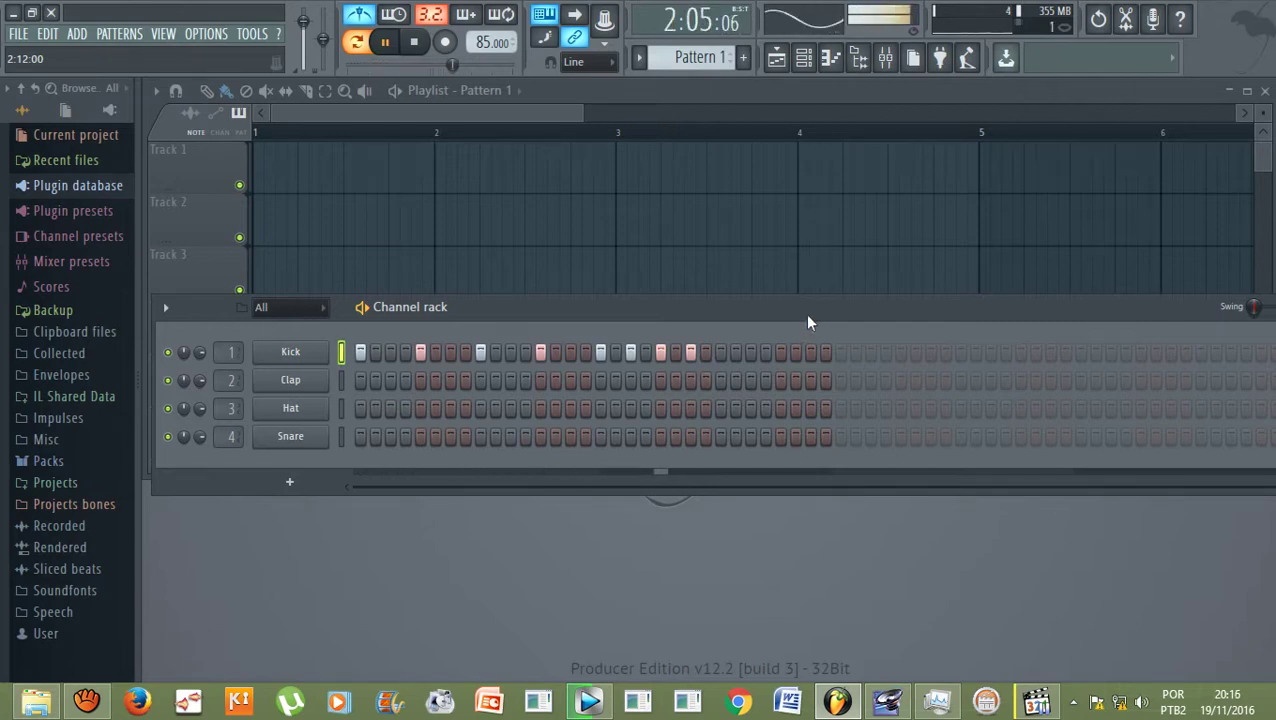
pyautogui.click(721, 352)
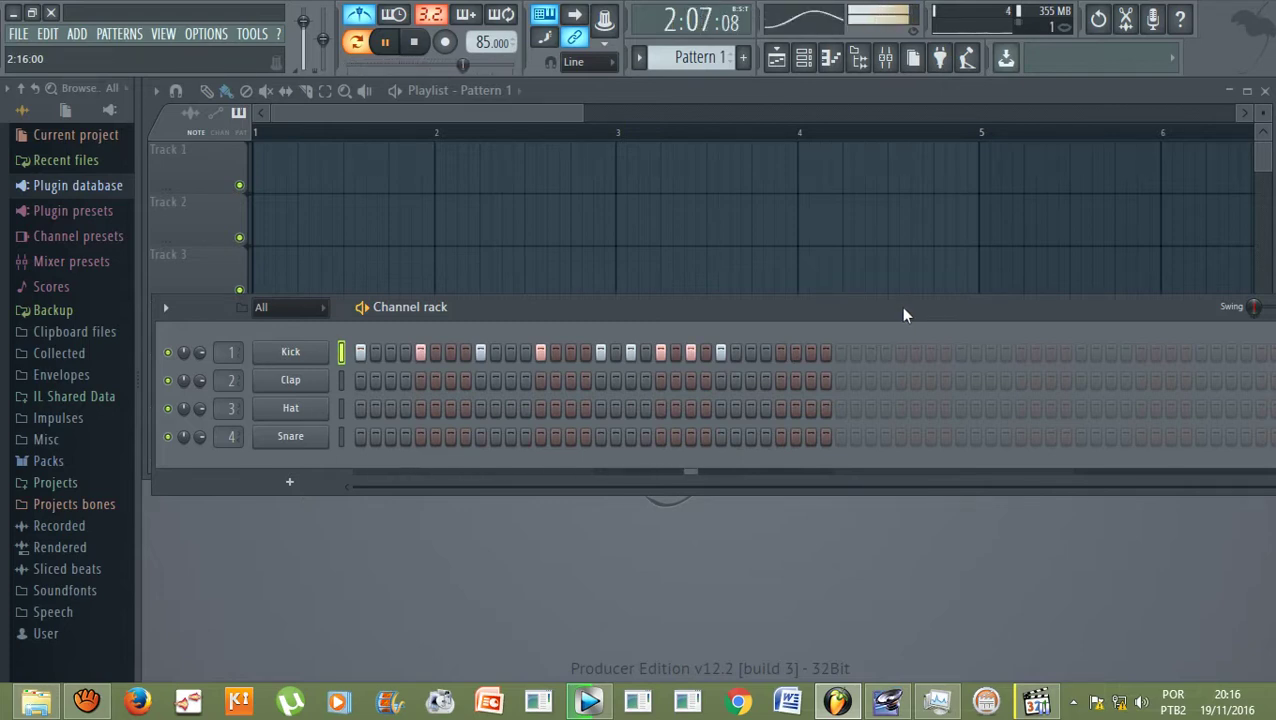
pyautogui.click(414, 42)
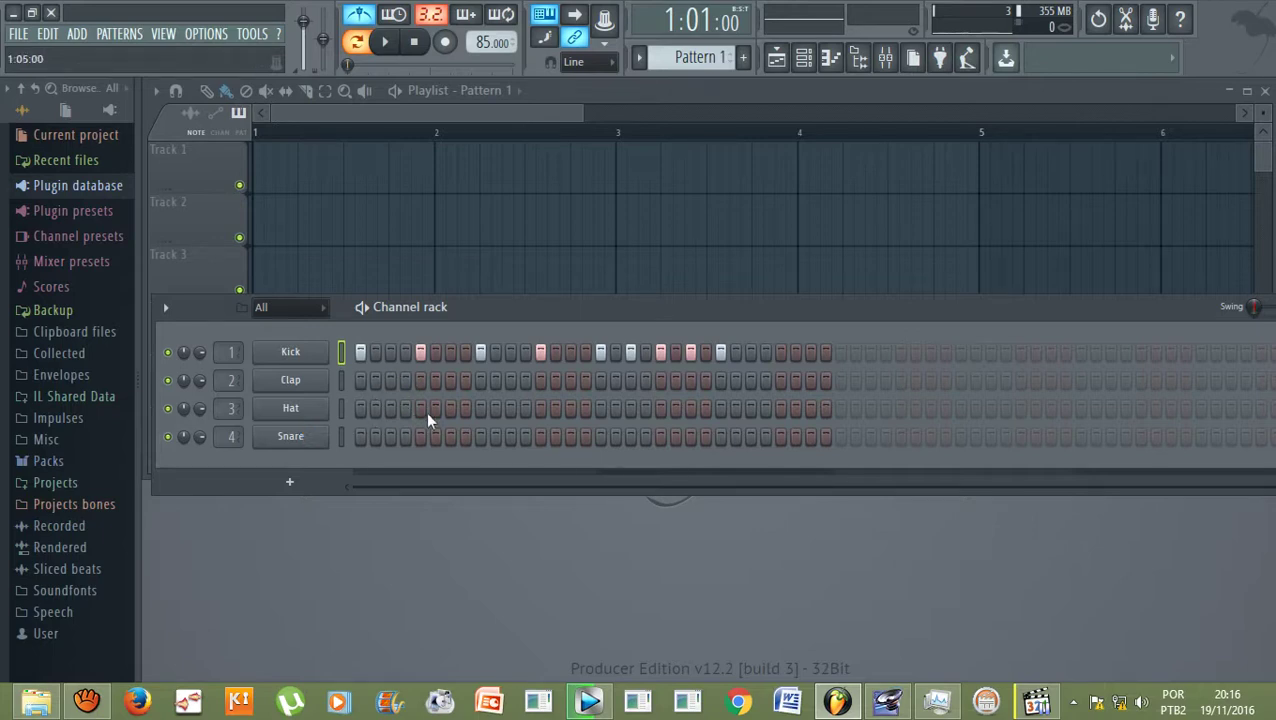
# Fill the Hat channel with a hit every 4 steps and play the pattern together with the Kick
pyautogui.click(359, 407)
pyautogui.rightClick(293, 410)
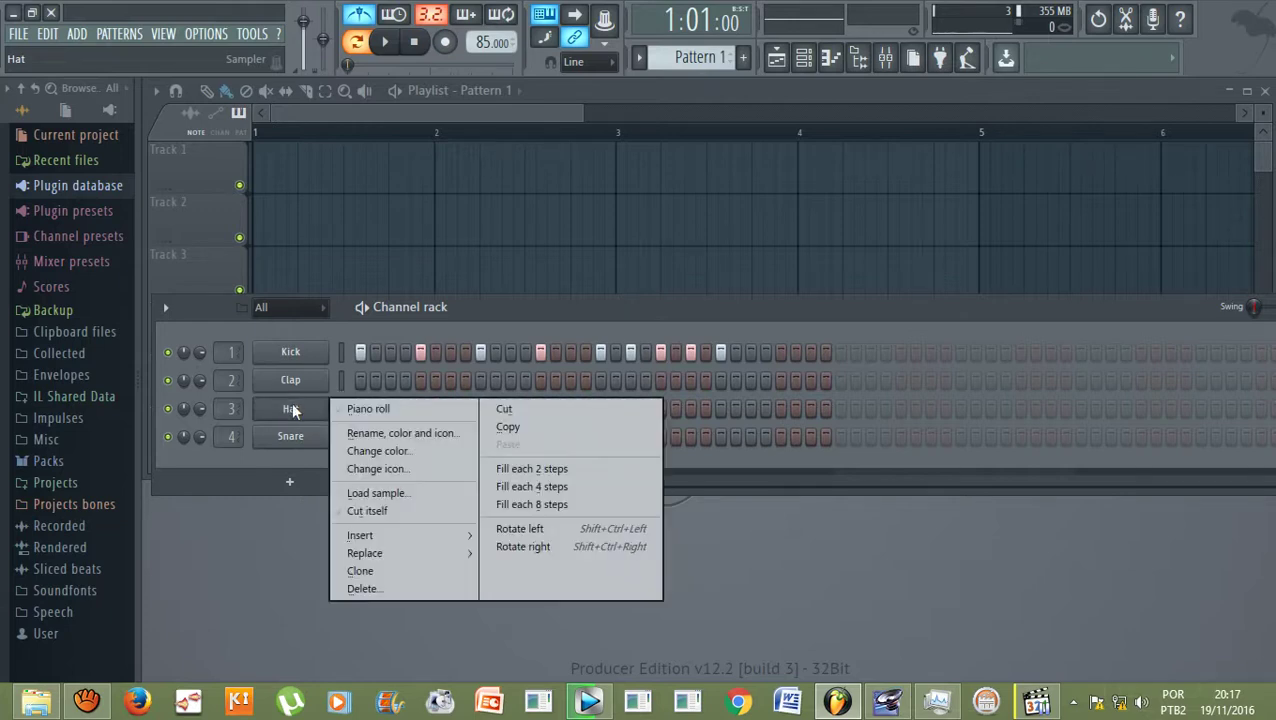
pyautogui.click(557, 489)
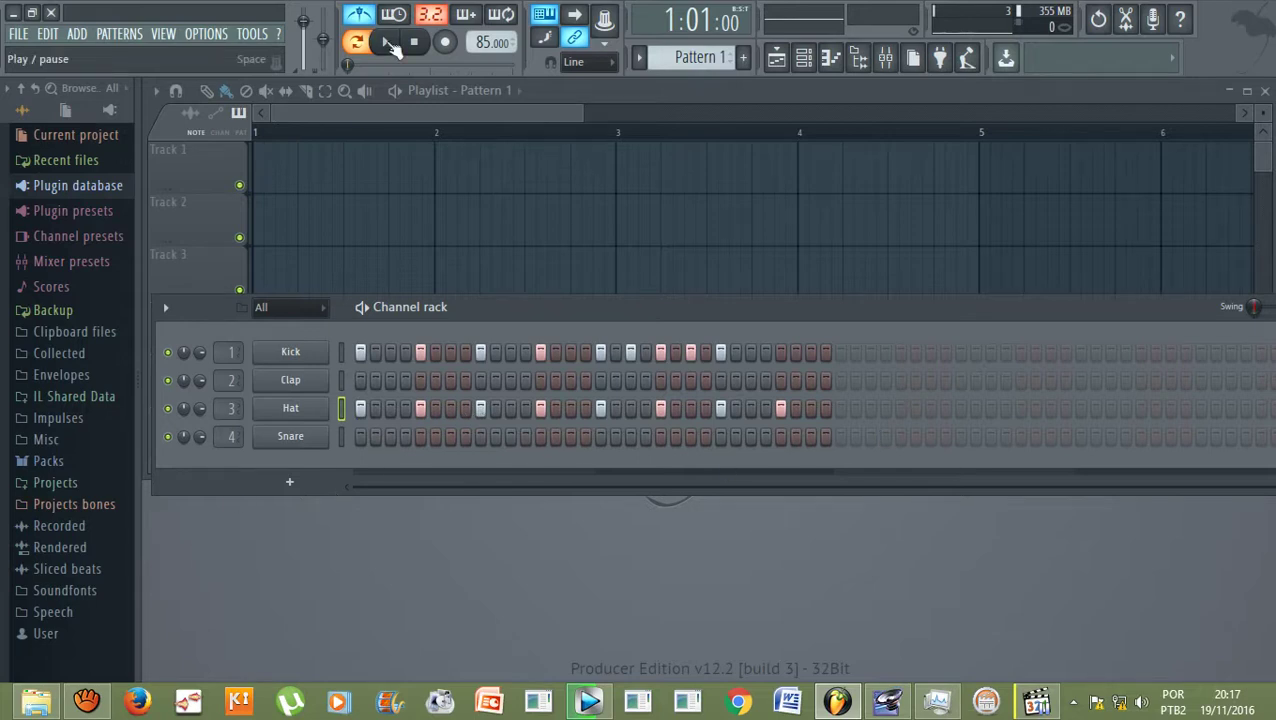
pyautogui.click(390, 44)
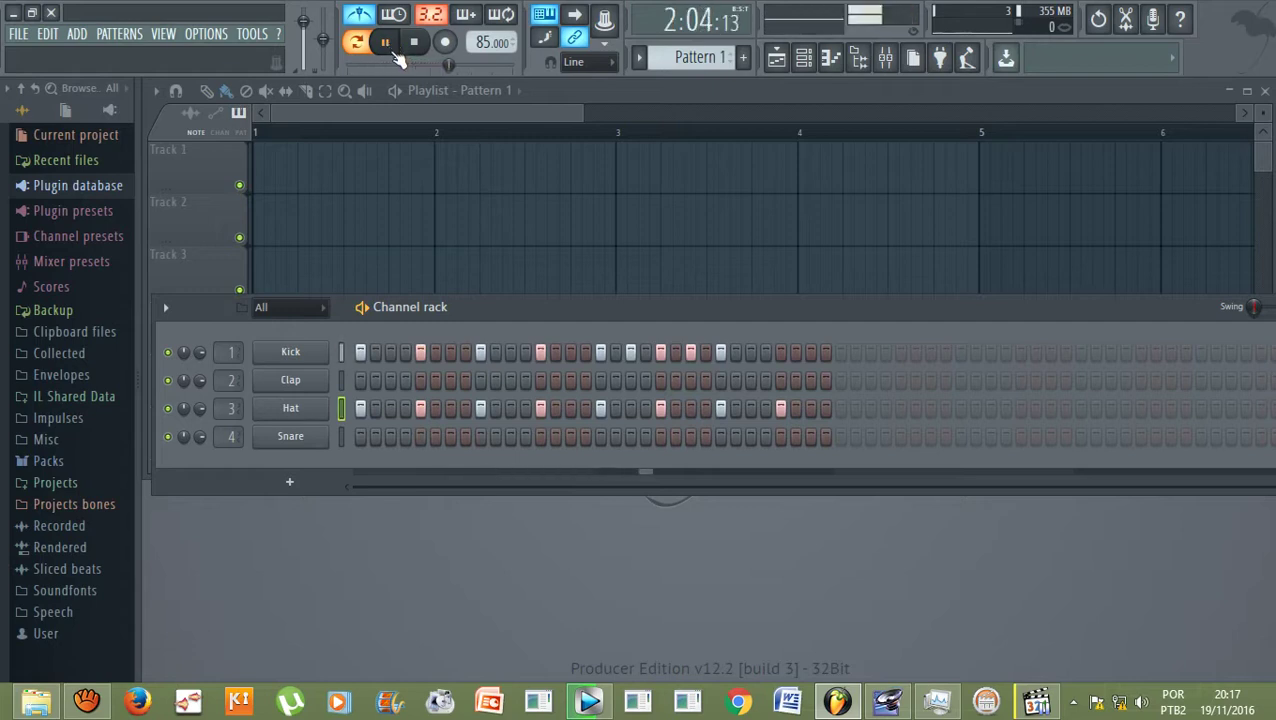
pyautogui.click(390, 44)
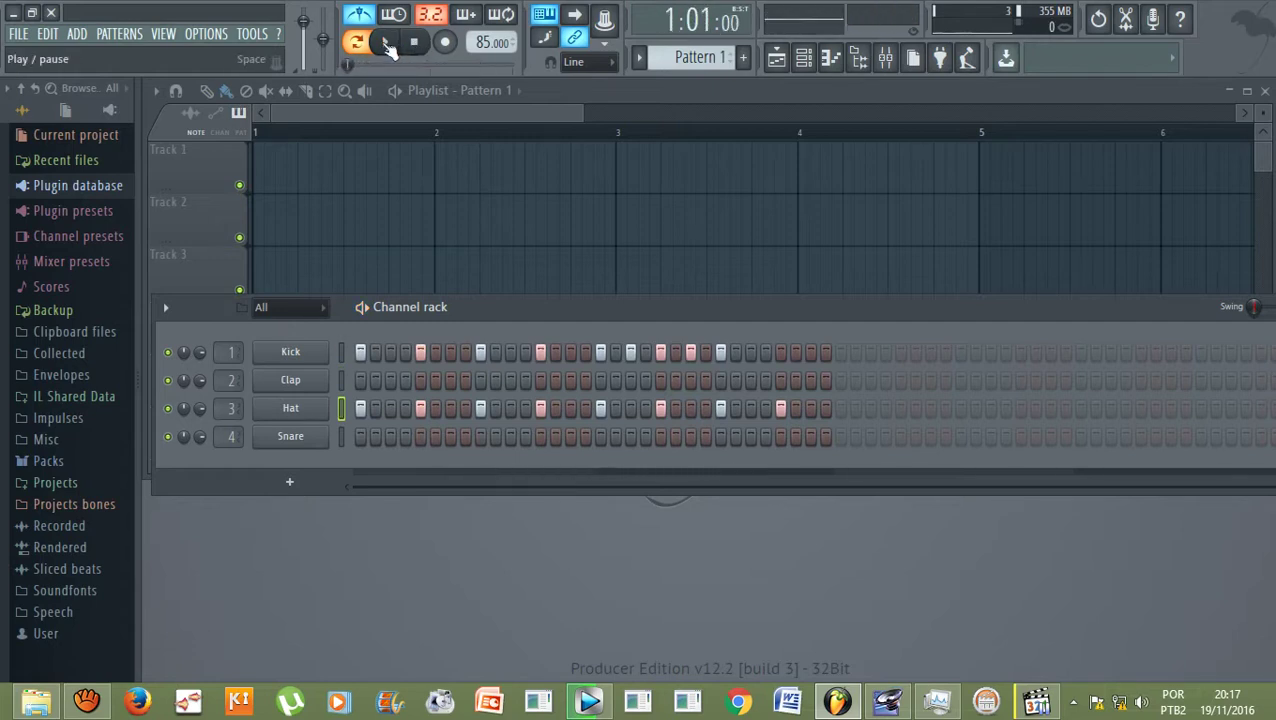
pyautogui.click(389, 46)
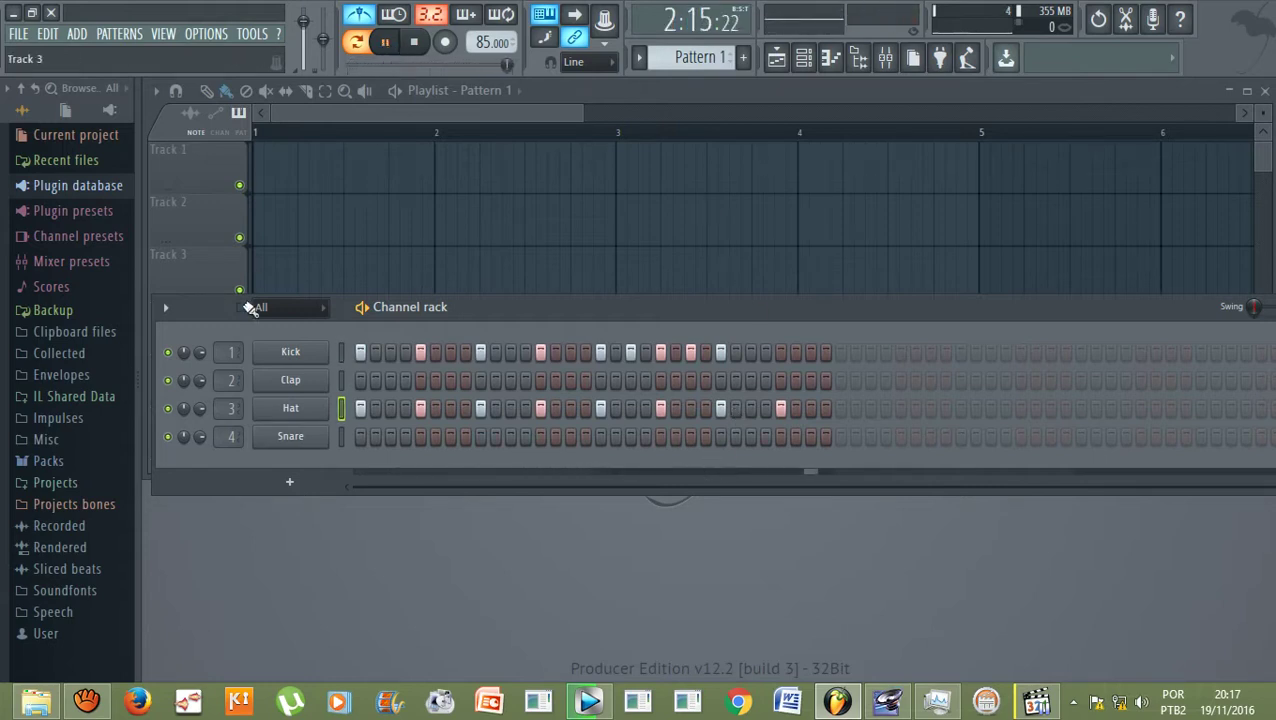
pyautogui.click(416, 45)
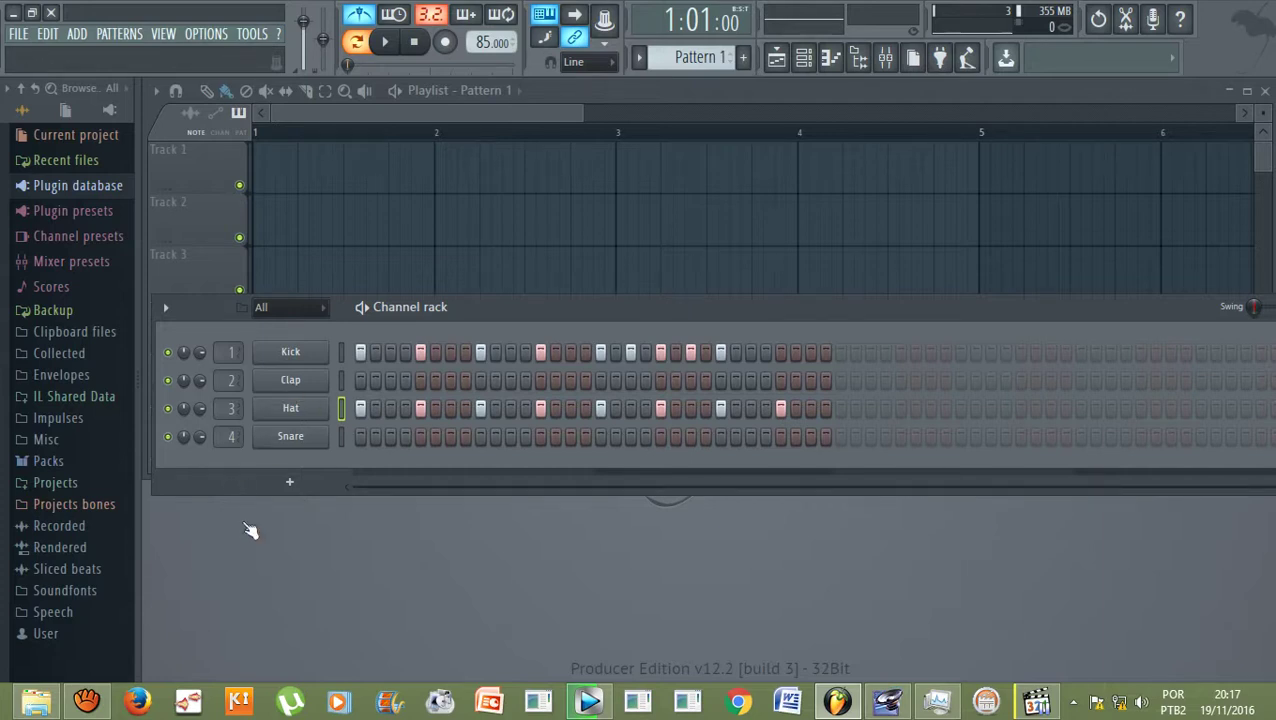
# Add Clap hits on steps 9 and 25 and play back the full drum pattern
pyautogui.click(476, 381)
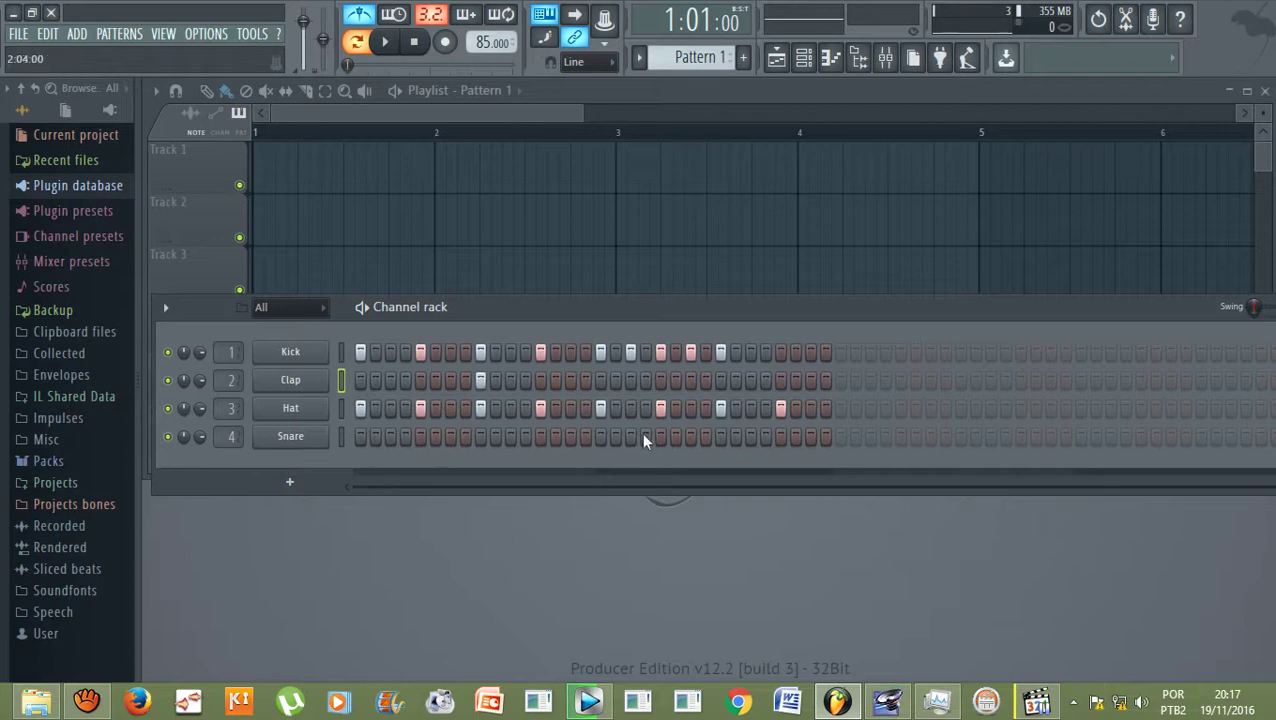
pyautogui.click(716, 408)
pyautogui.click(387, 42)
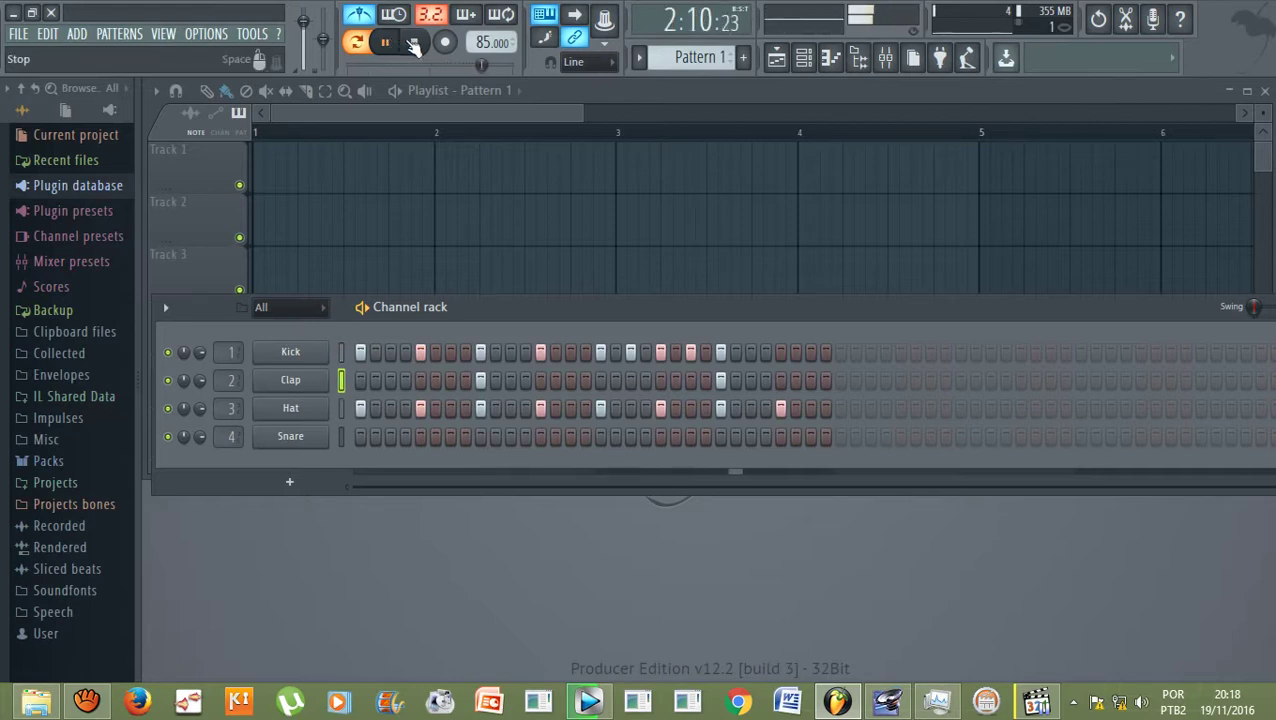
pyautogui.click(412, 43)
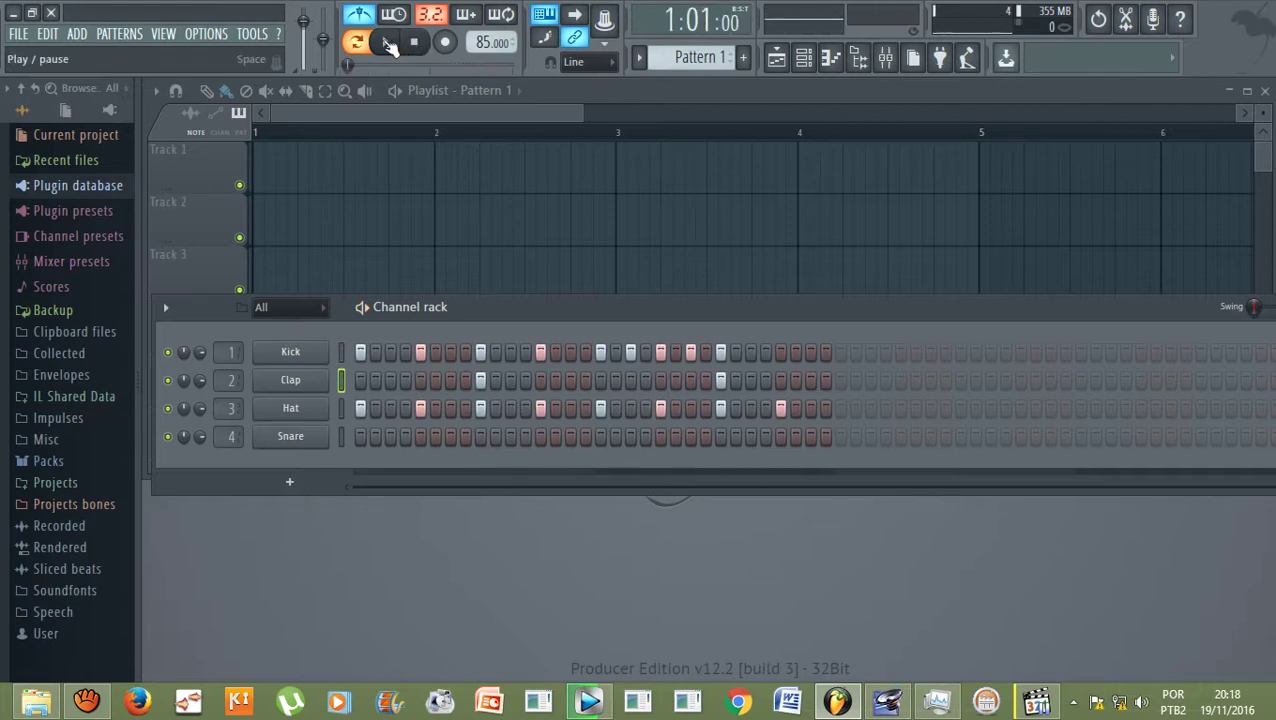
pyautogui.click(384, 43)
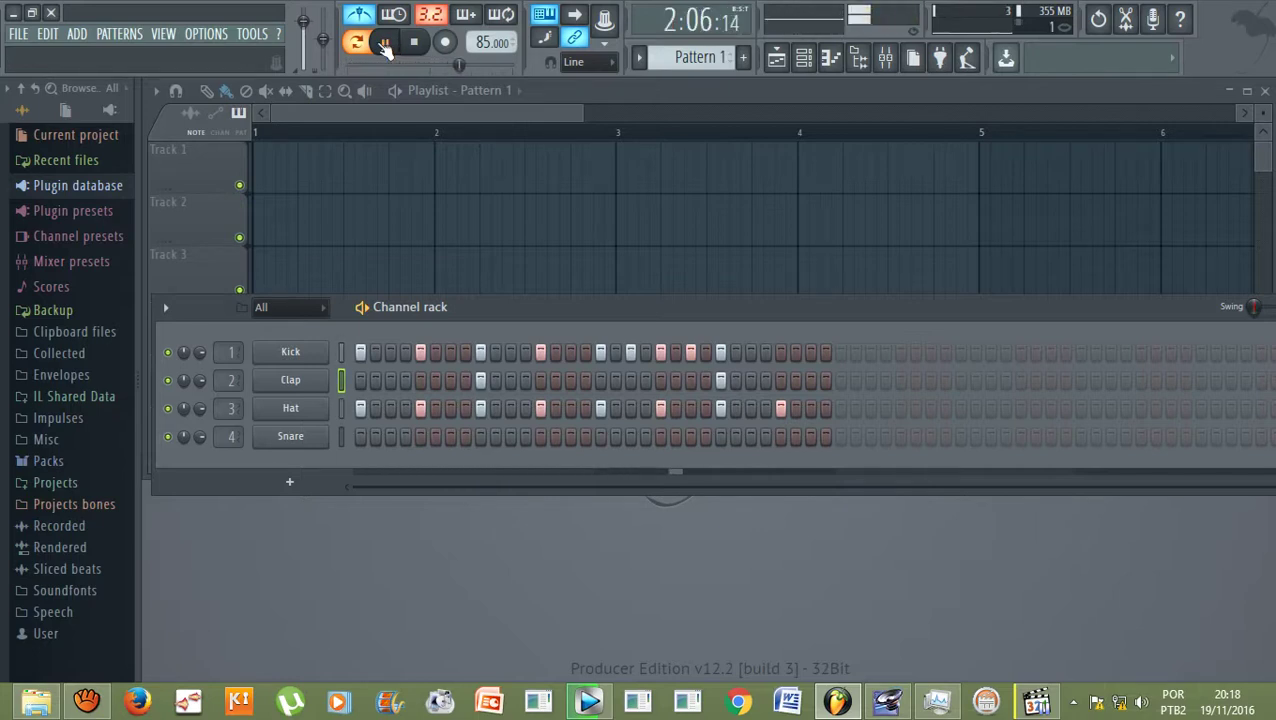
pyautogui.click(414, 42)
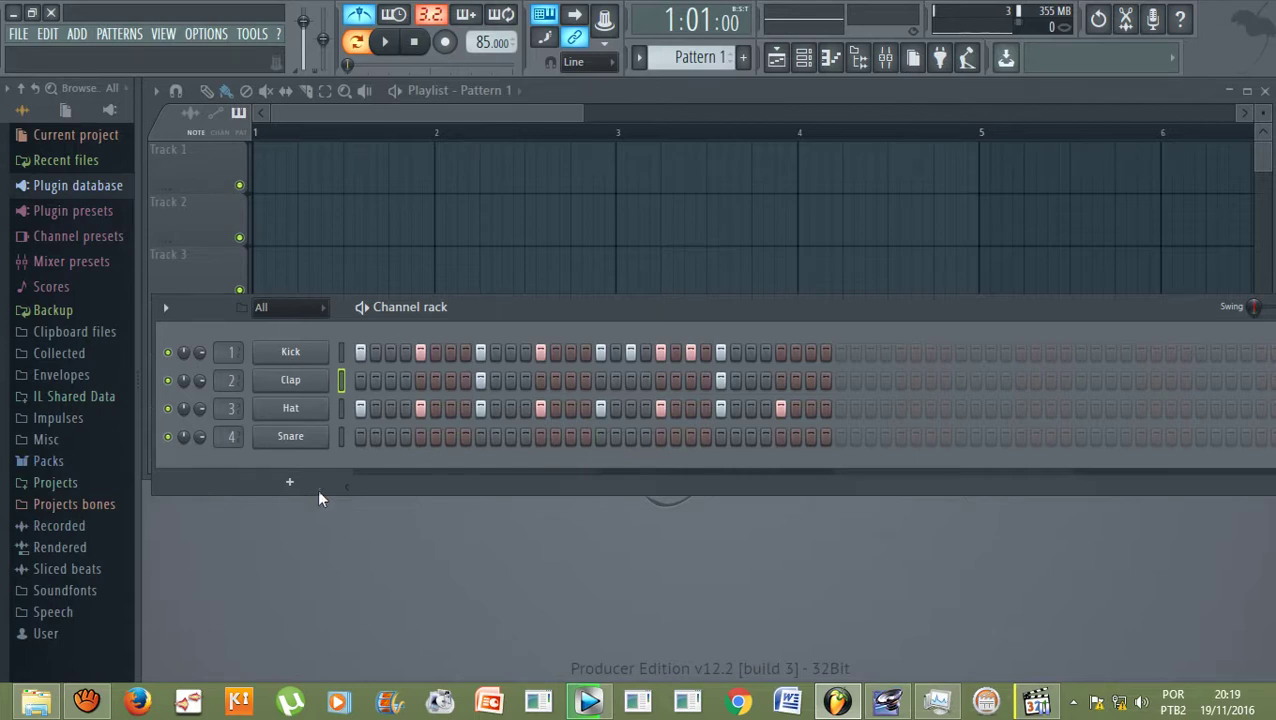
pyautogui.click(90, 701)
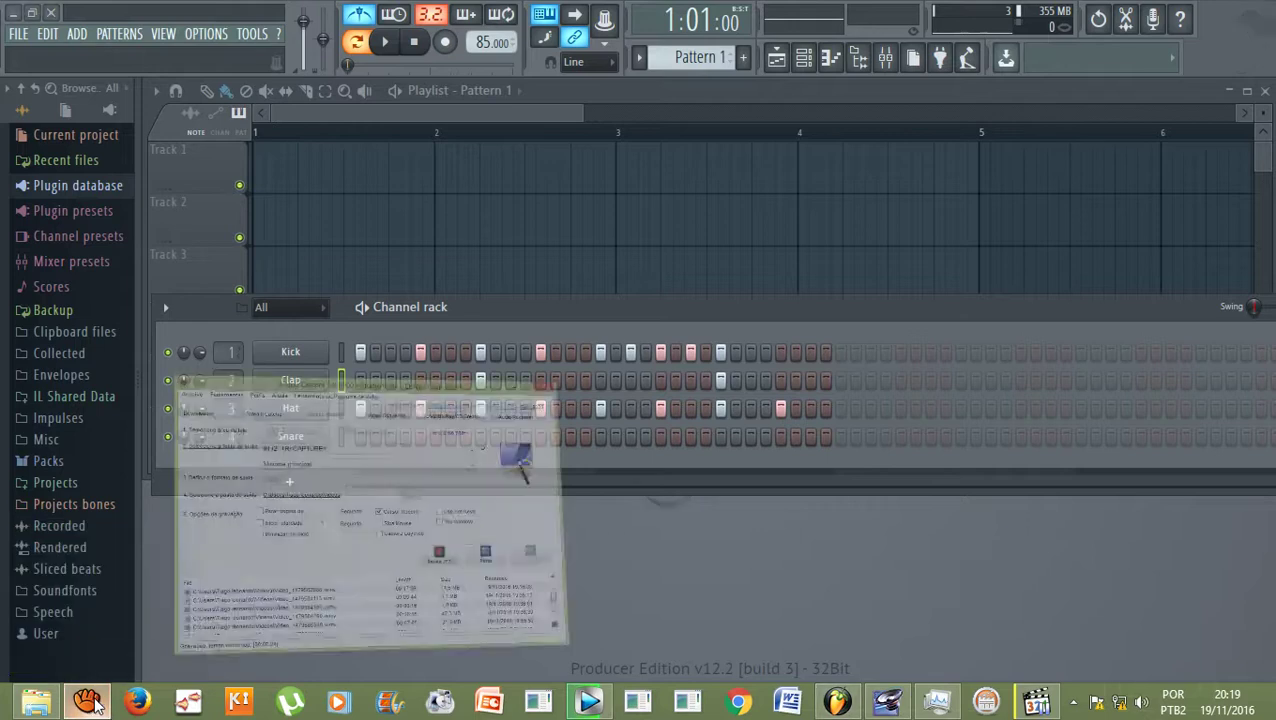